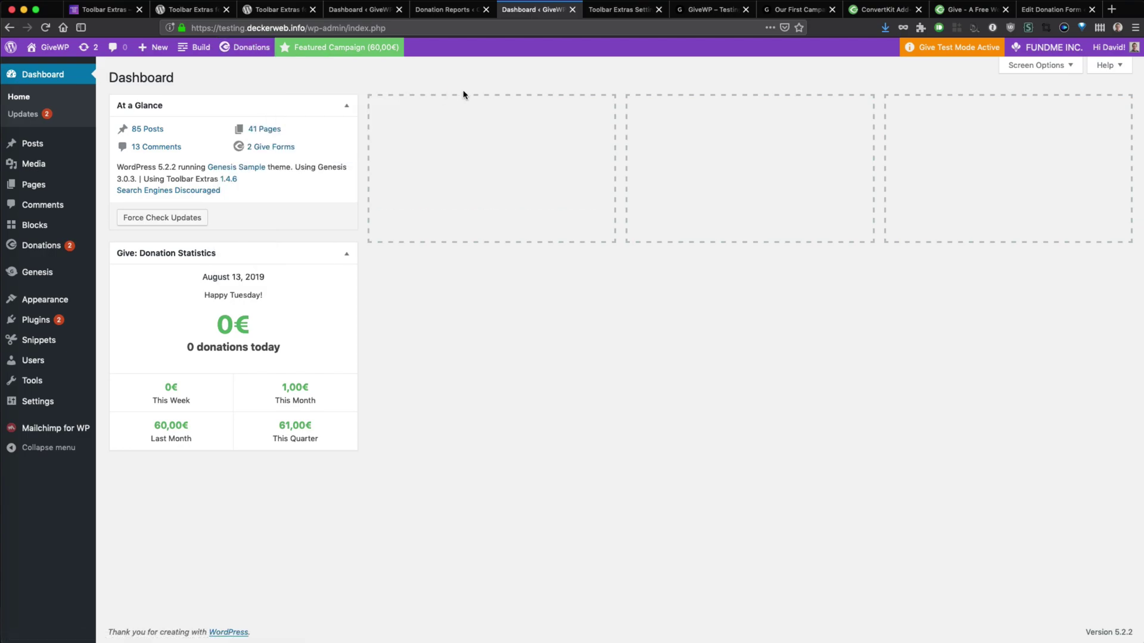
- View the Toolbar Extras homepage, then the wordpress.org page for Toolbar Extras for Give Donations
left_click(99, 11)
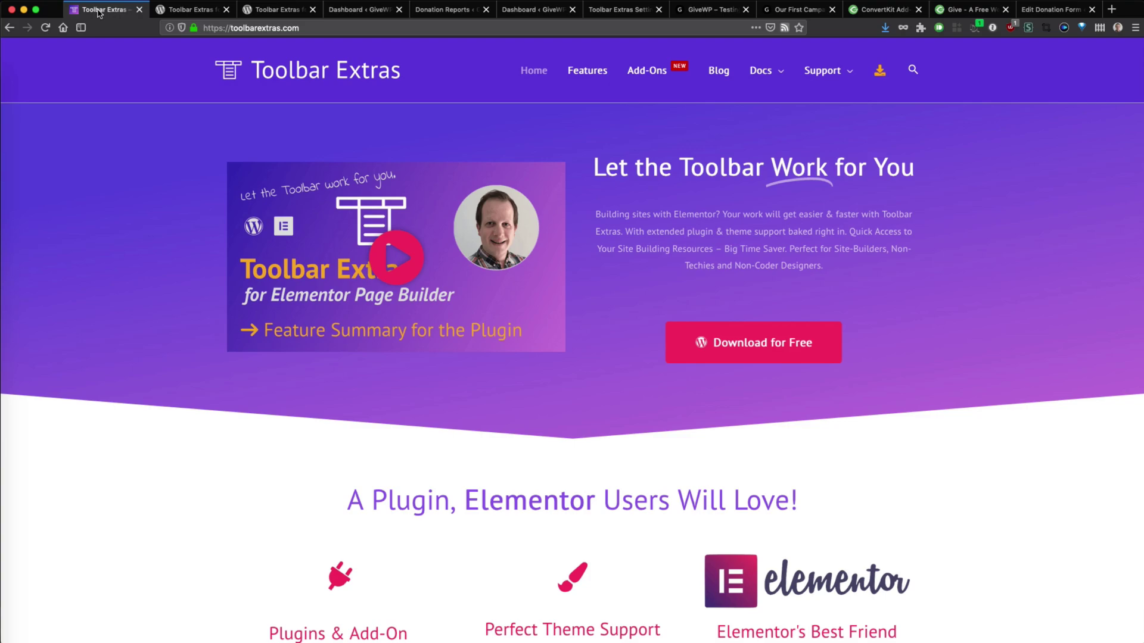
left_click(266, 18)
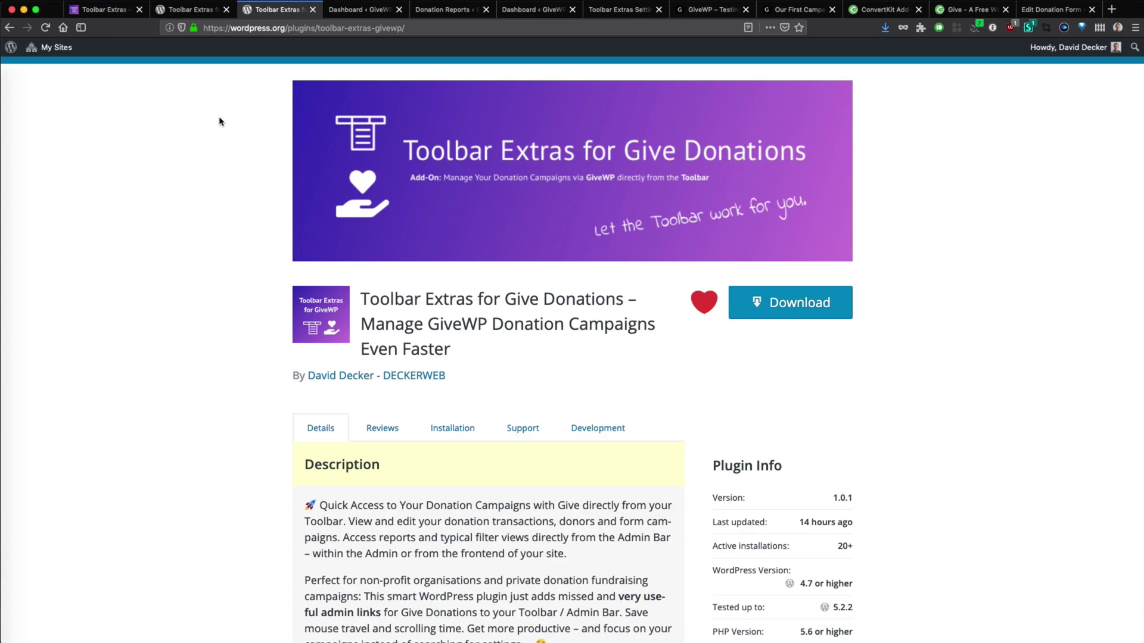
- Switch back to the GiveWP site's WordPress dashboard tab
left_click(369, 11)
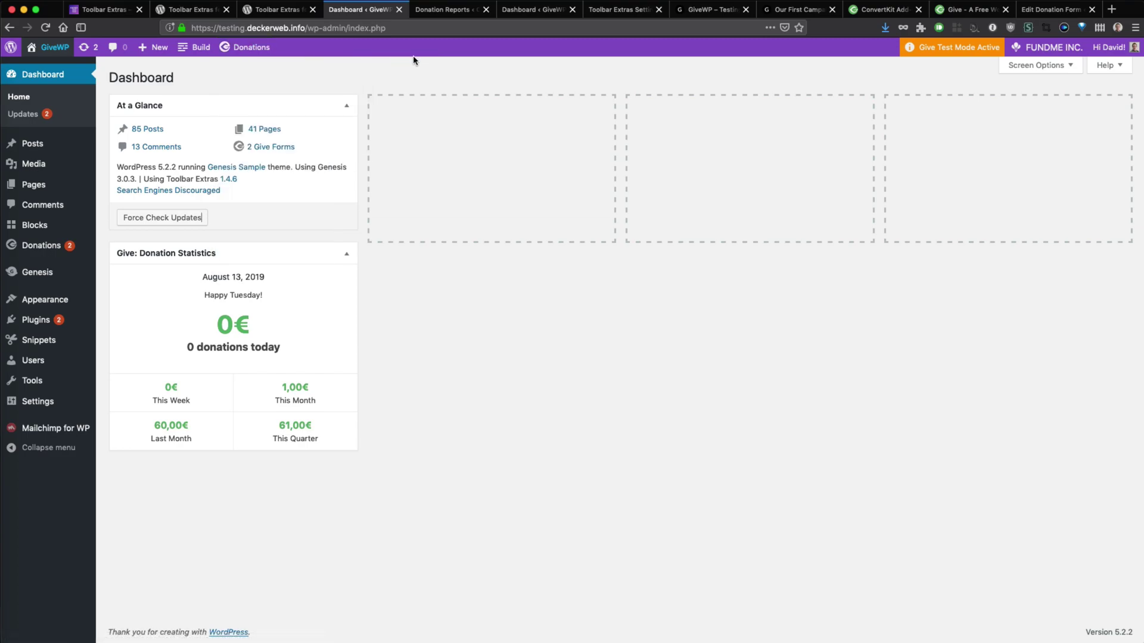
mouse_move(251, 46)
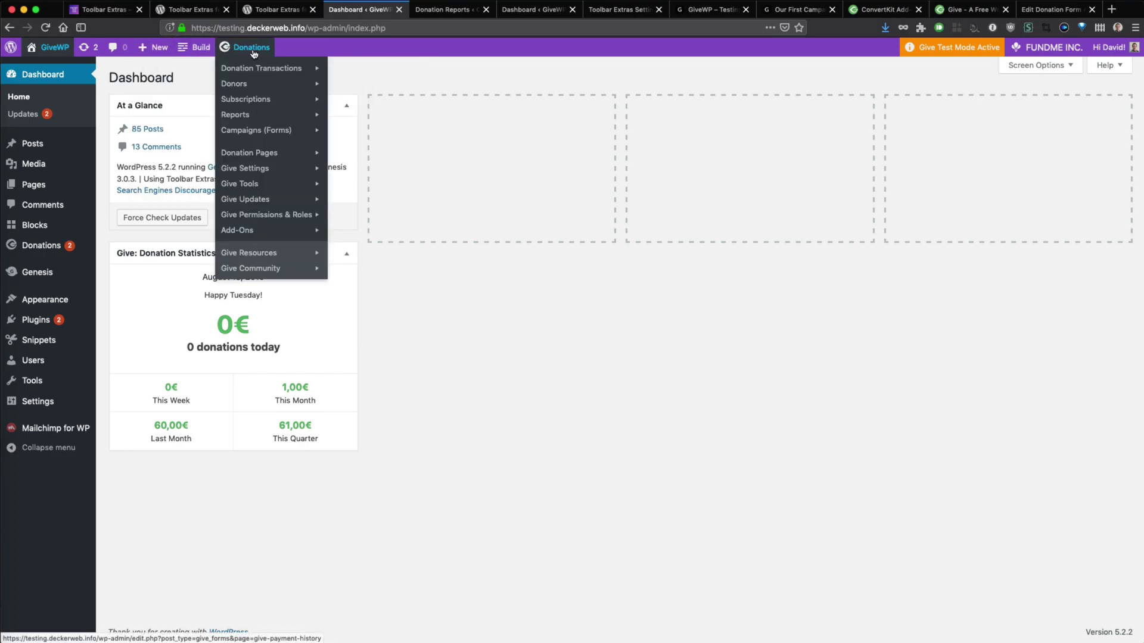
- Open the GiveWP site's Fundraising Playground front end in a new tab and view it
right_click(60, 46)
left_click(101, 50)
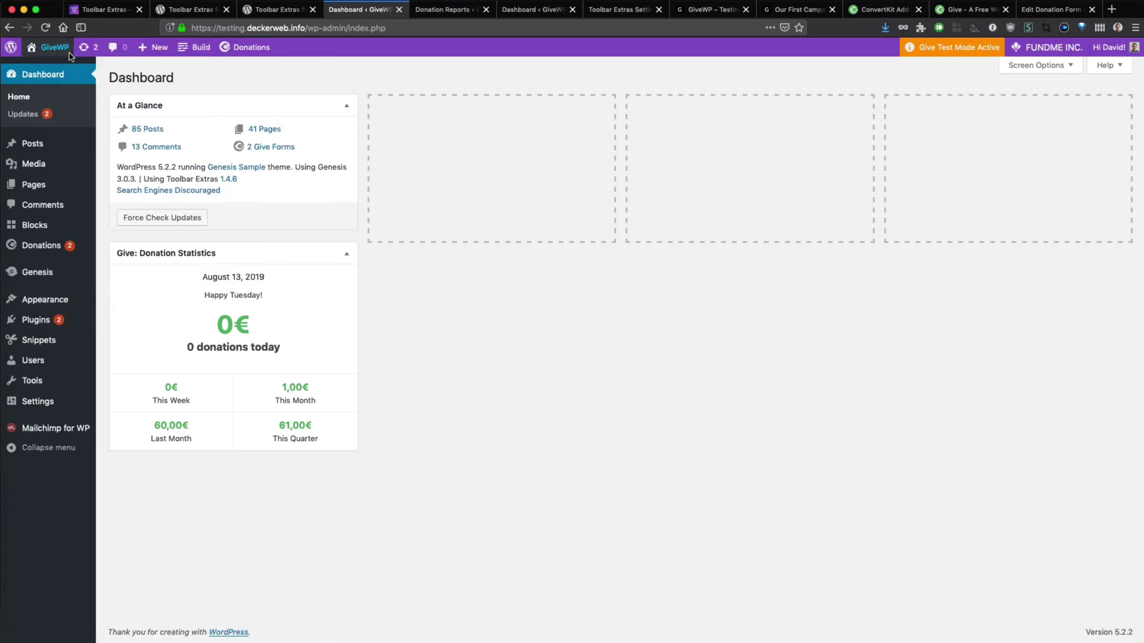
left_click(420, 9)
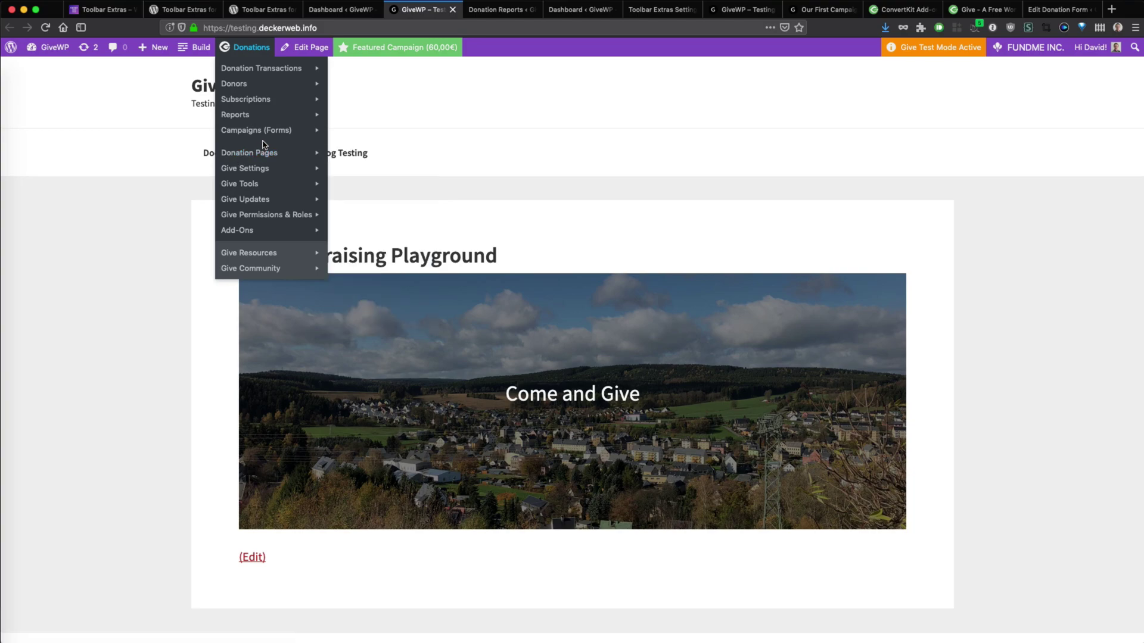
mouse_move(245, 46)
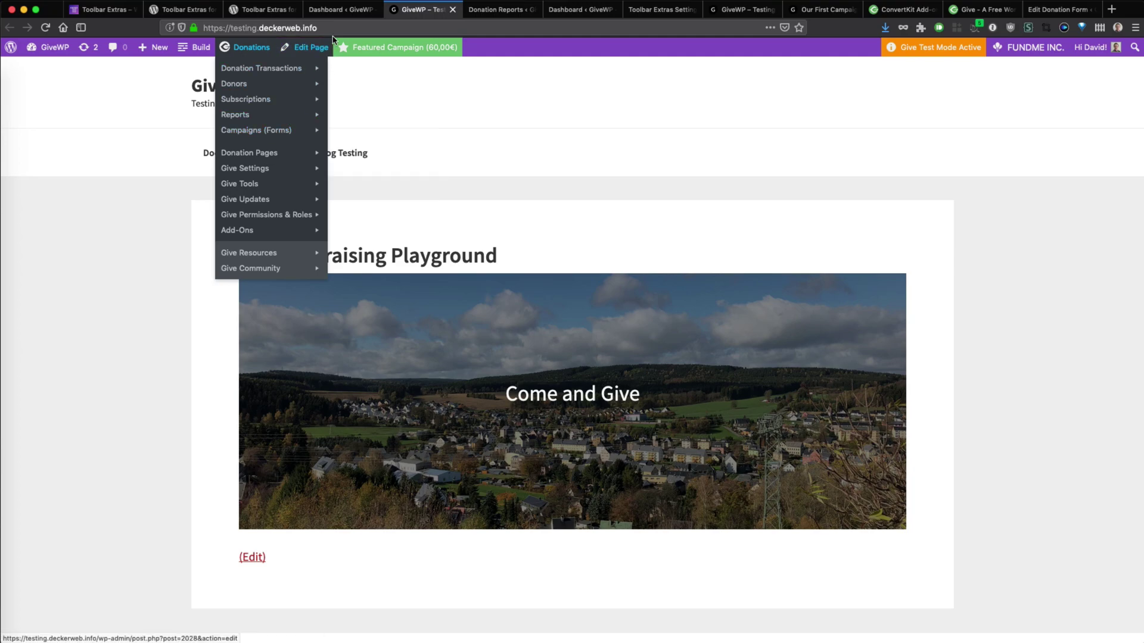
- Switch back to the GiveWP WordPress dashboard tab
left_click(340, 9)
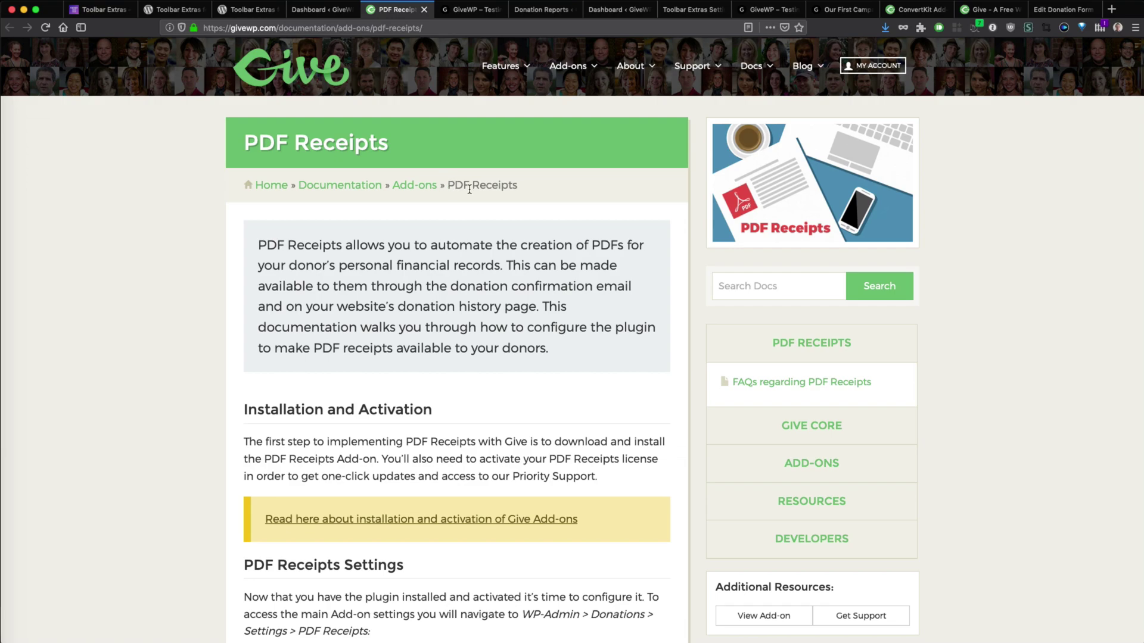
- Select the PDF Receipts breadcrumb text, then return to the GiveWP dashboard tab
left_click_drag(448, 187, 518, 188)
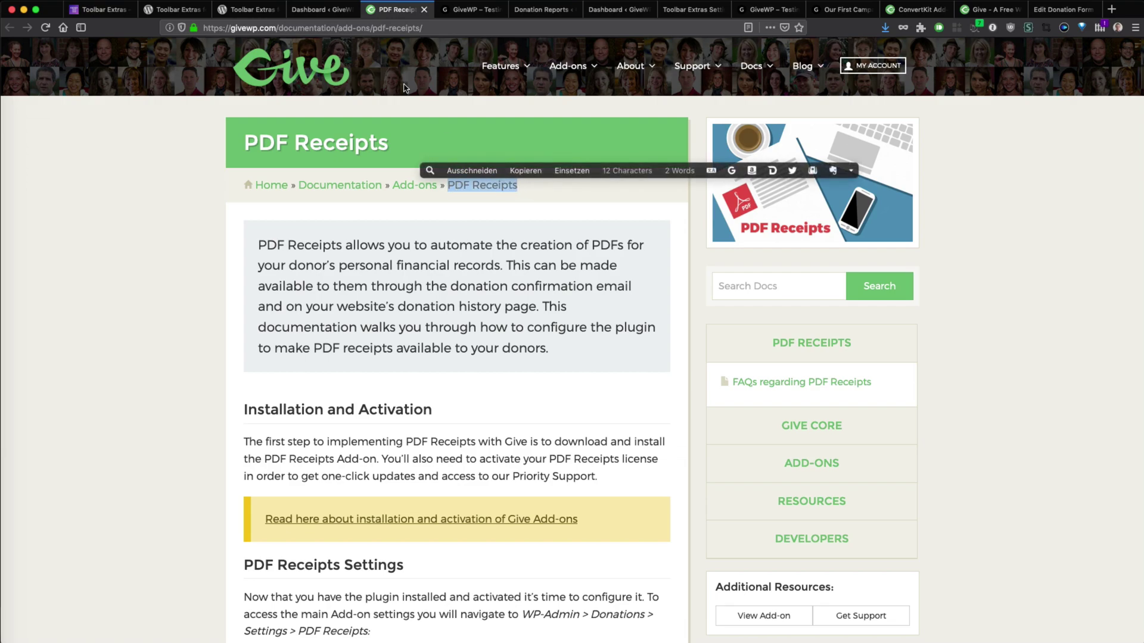
left_click(311, 7)
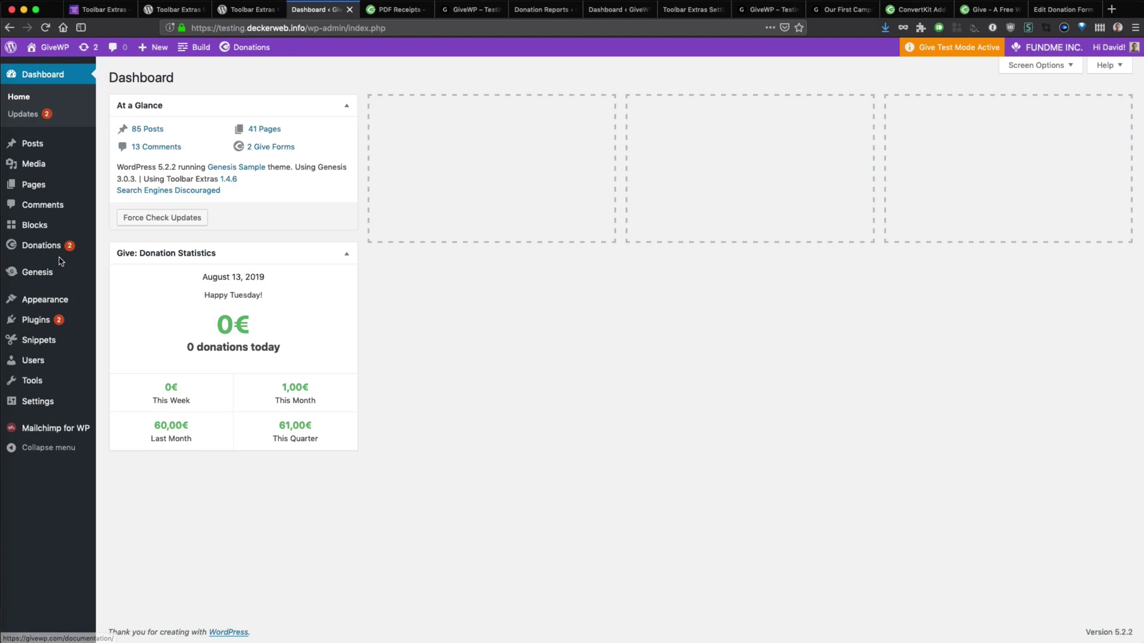
mouse_move(41, 245)
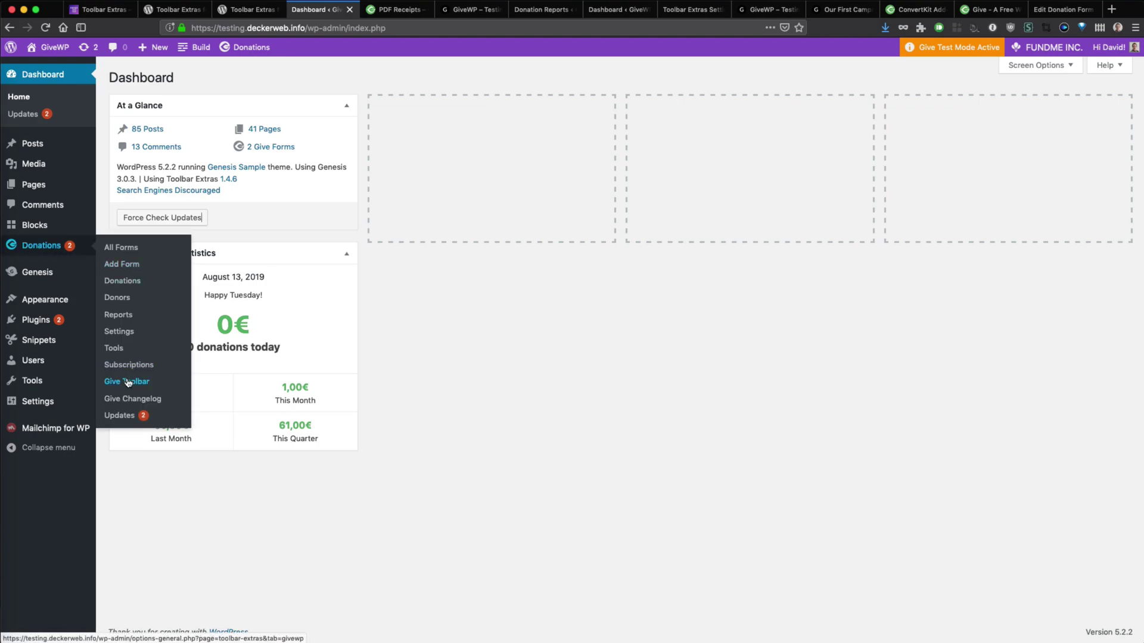
- Open Settings > Toolbar Extras on the GiveWP tab via the Give Toolbar menu item
left_click(126, 382)
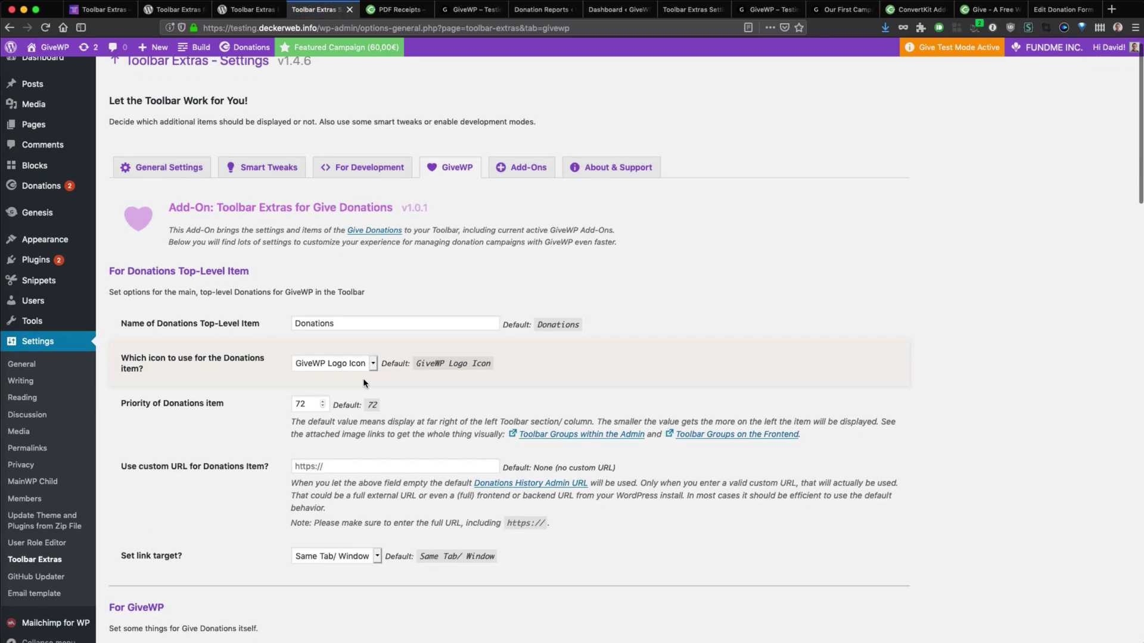
left_click(440, 191)
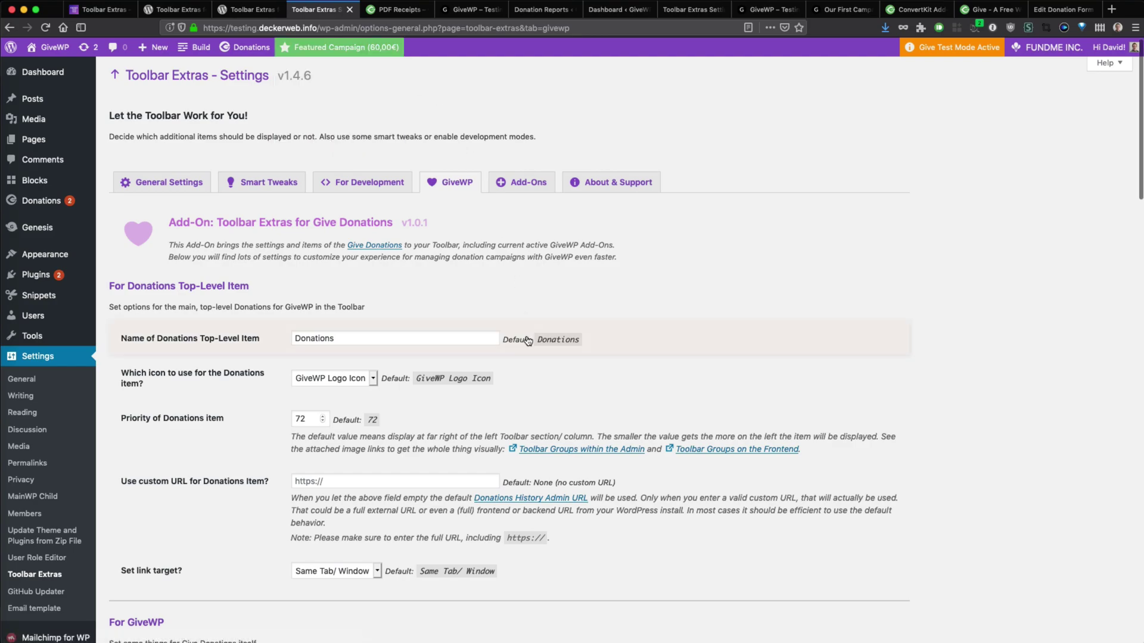
scroll(528, 340, "down", 5)
scroll(526, 335, "down", 1)
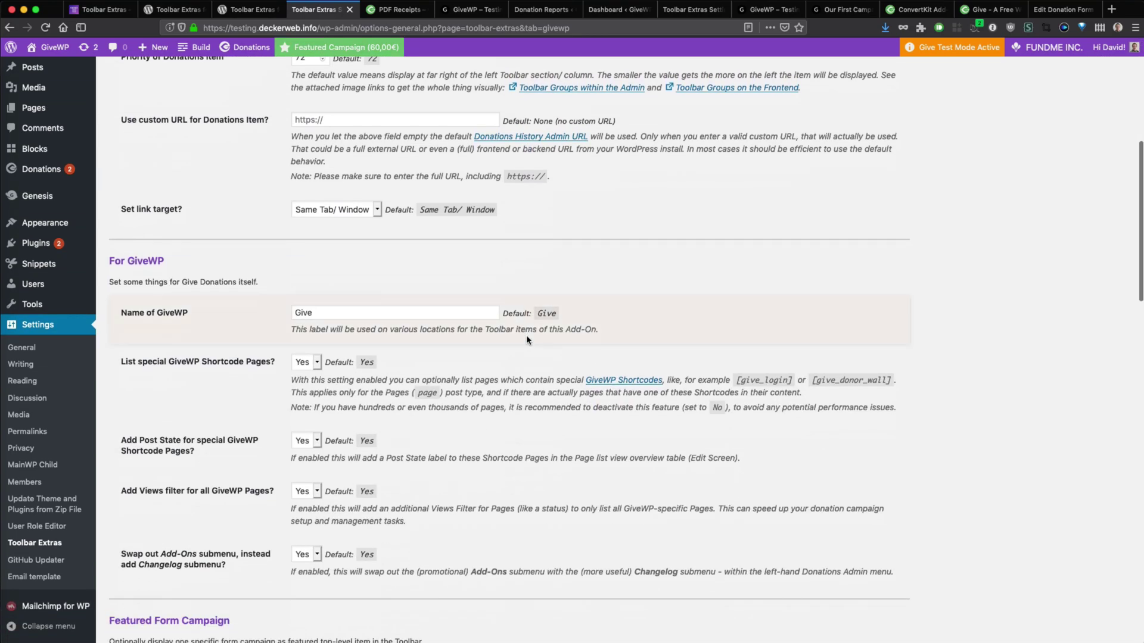
scroll(369, 385, "down", 1)
scroll(369, 384, "down", 4)
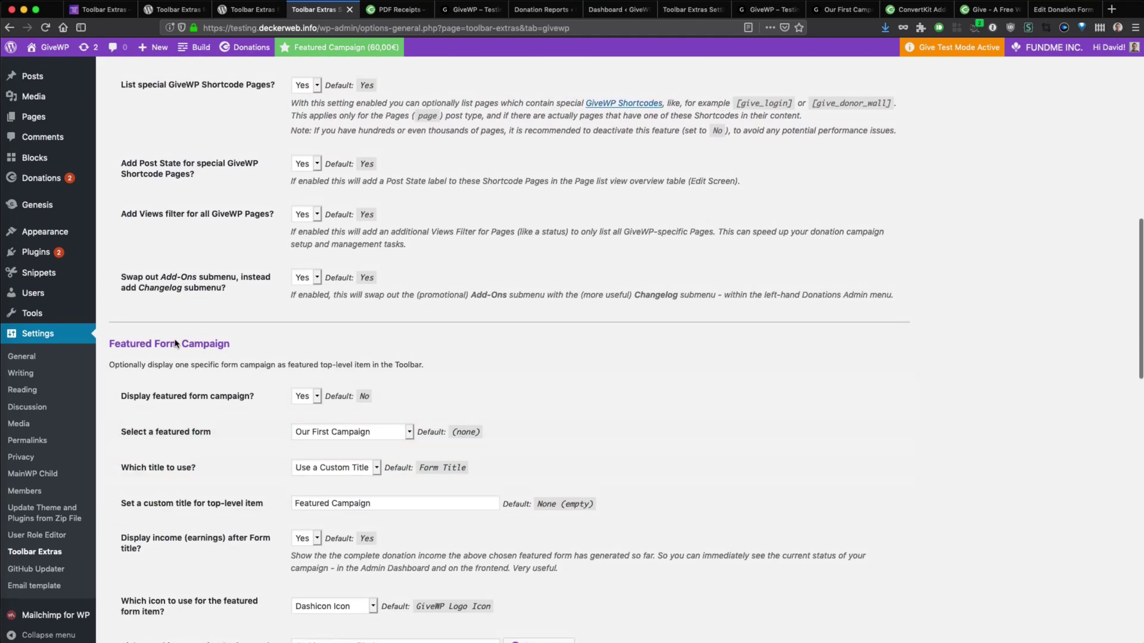
left_click(312, 399)
left_click(305, 395)
left_click(332, 435)
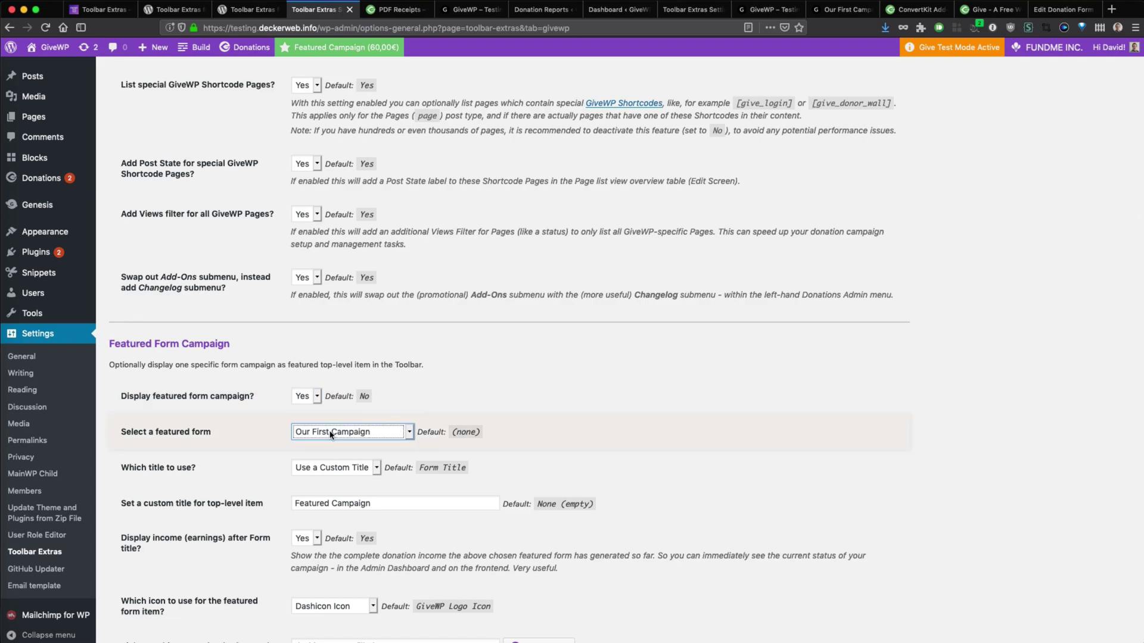
left_click(331, 435)
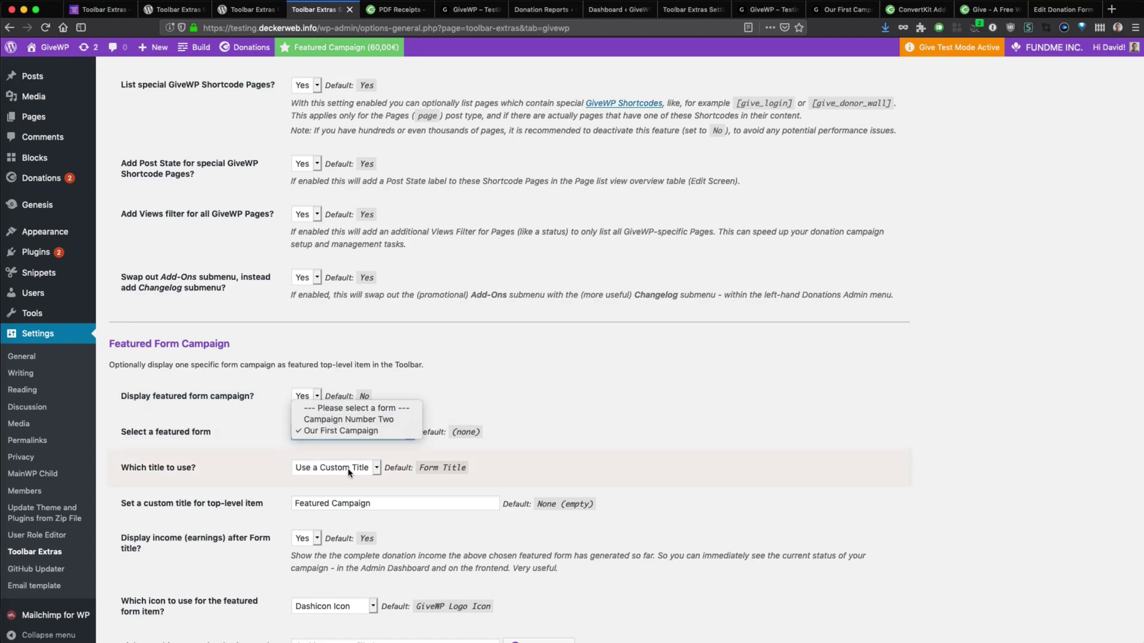
left_click(377, 493)
scroll(360, 489, "down", 4)
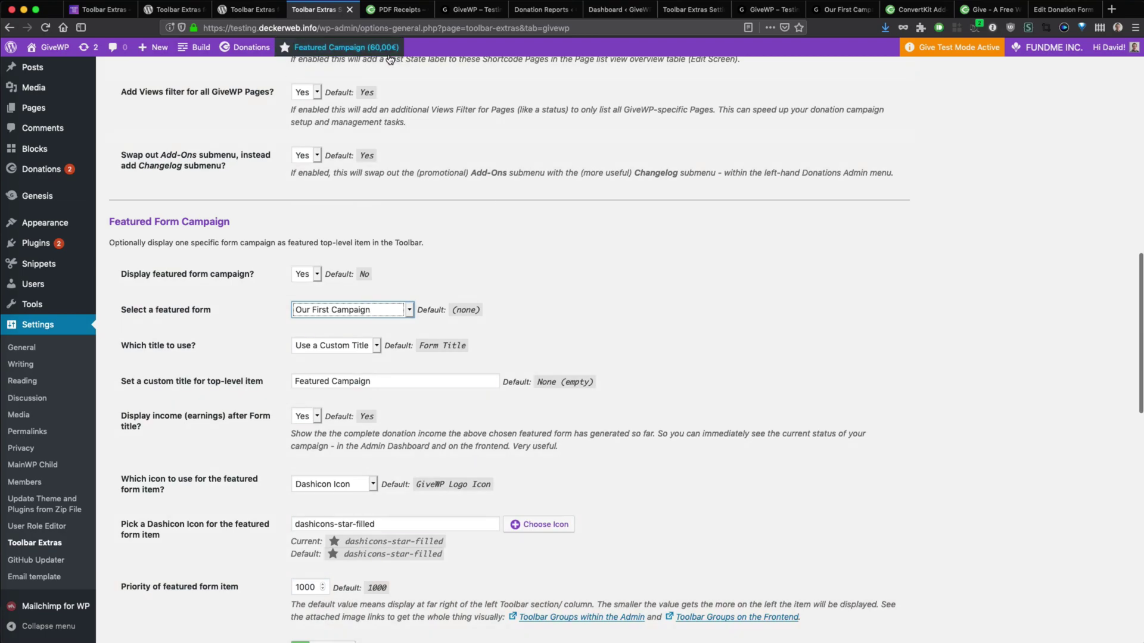
mouse_move(339, 47)
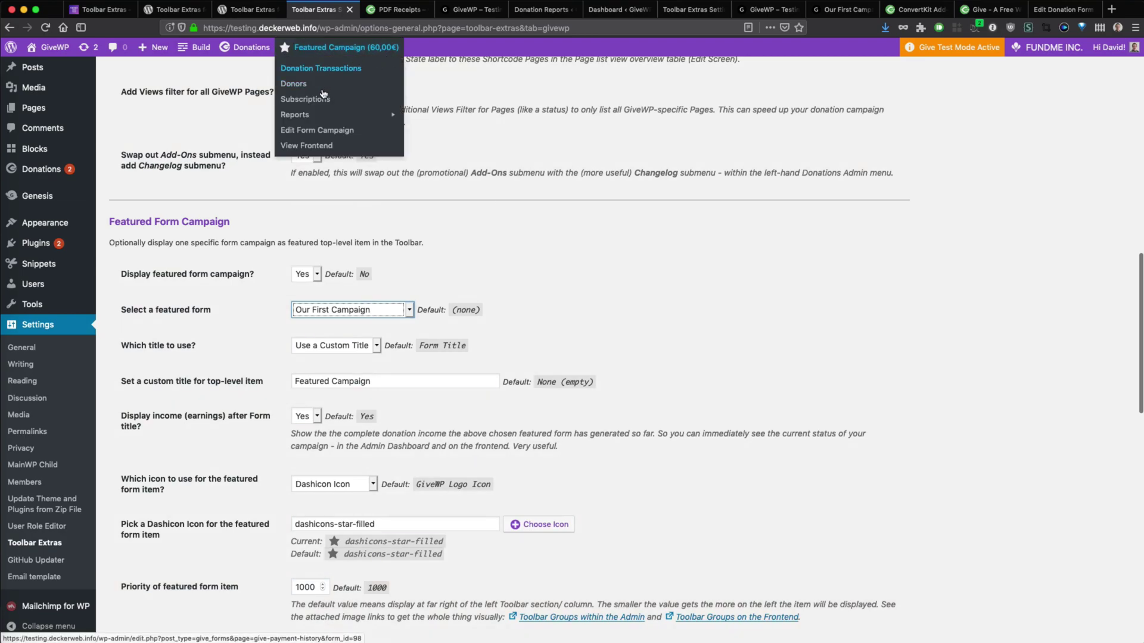
left_click(396, 9)
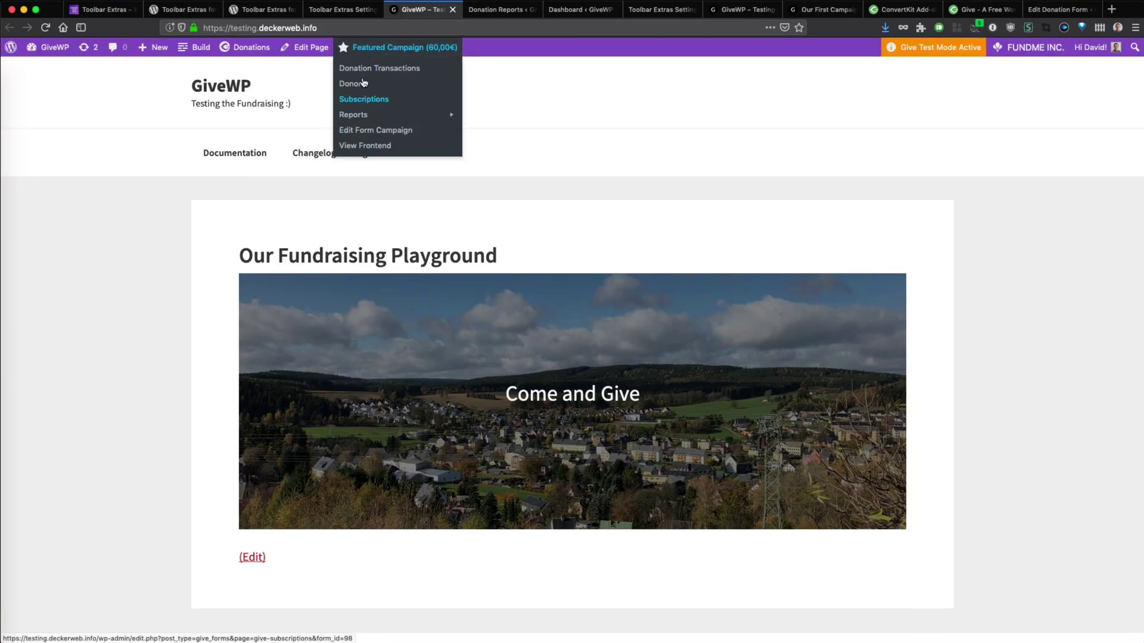
mouse_move(295, 115)
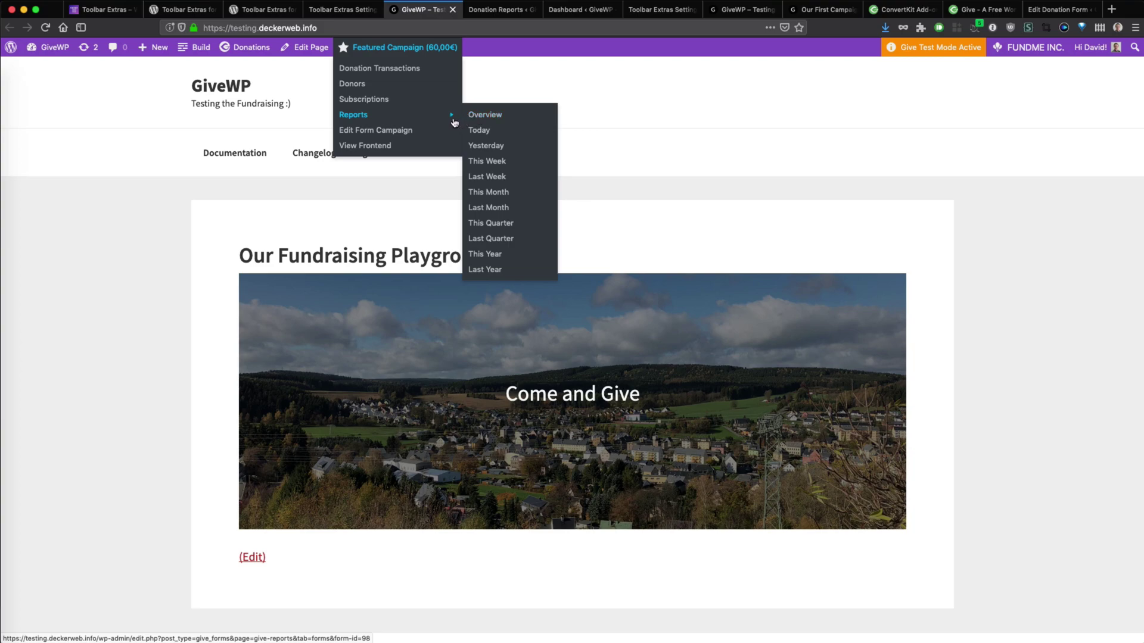
left_click(341, 18)
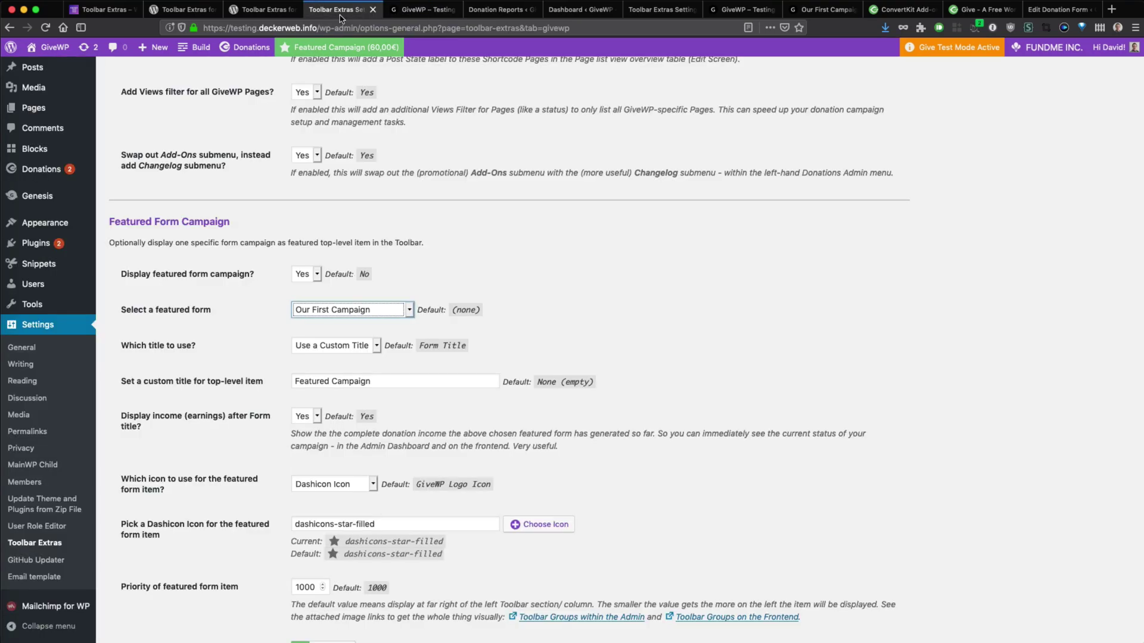
scroll(426, 352, "down", 1)
scroll(426, 352, "down", 4)
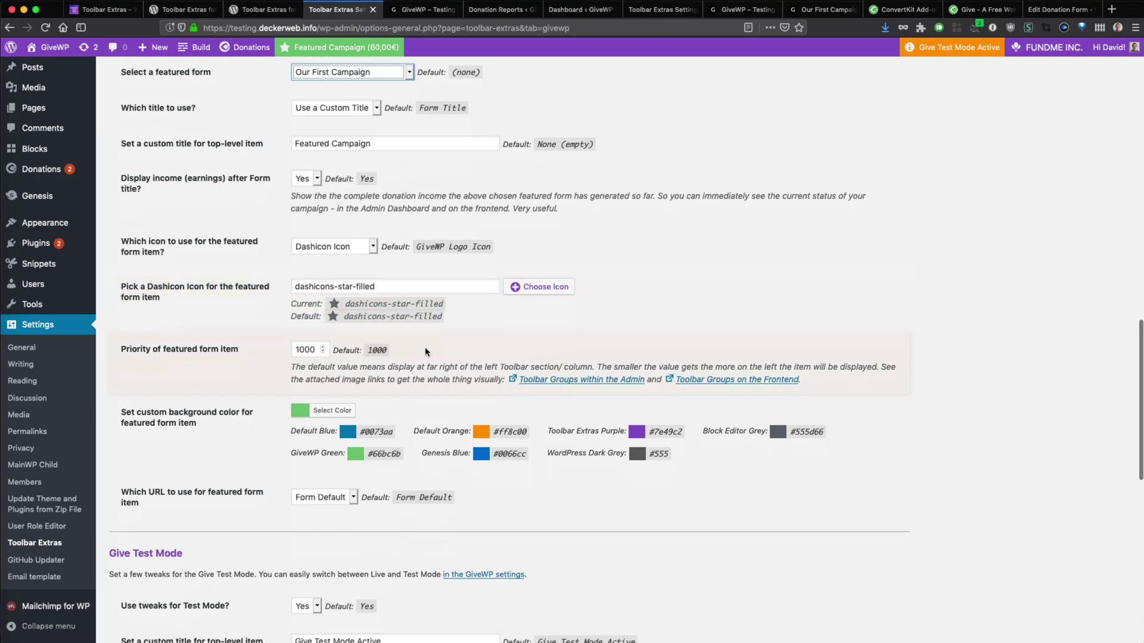
scroll(427, 352, "down", 1)
scroll(426, 352, "down", 1)
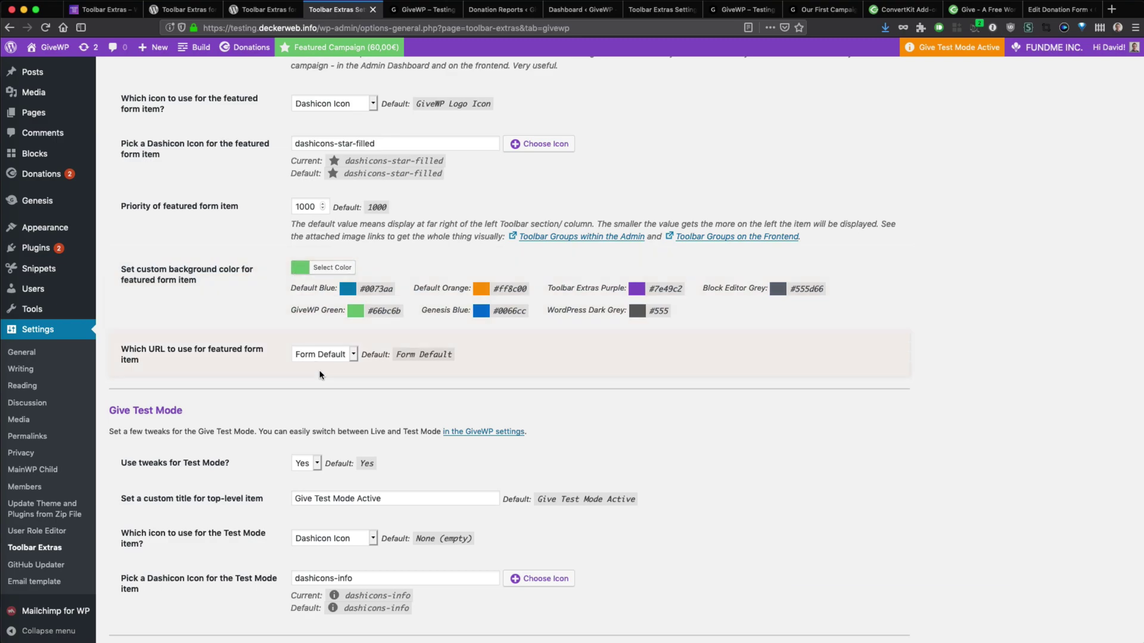
scroll(321, 369, "down", 5)
scroll(328, 340, "down", 5)
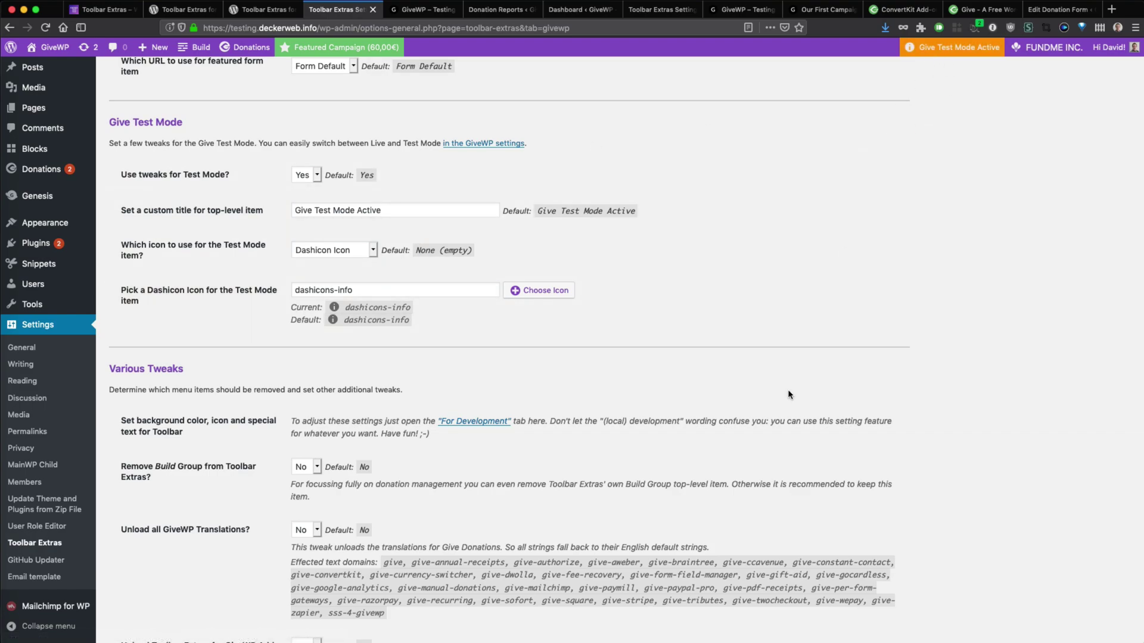
scroll(788, 389, "down", 3)
scroll(788, 393, "up", 2)
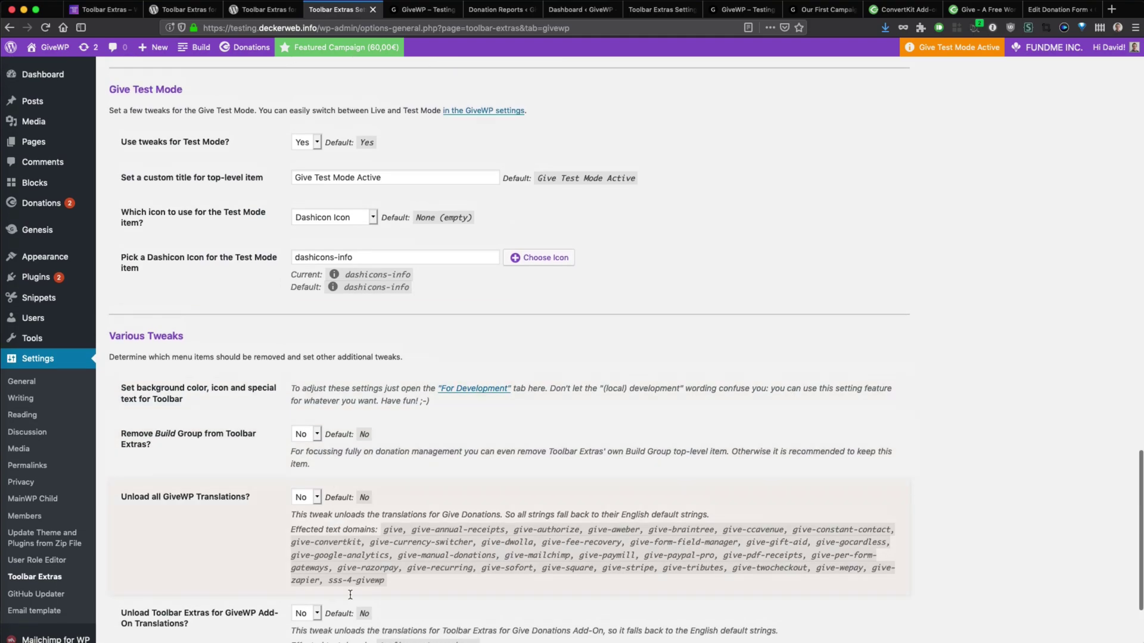
scroll(452, 492, "up", 2)
scroll(459, 498, "up", 6)
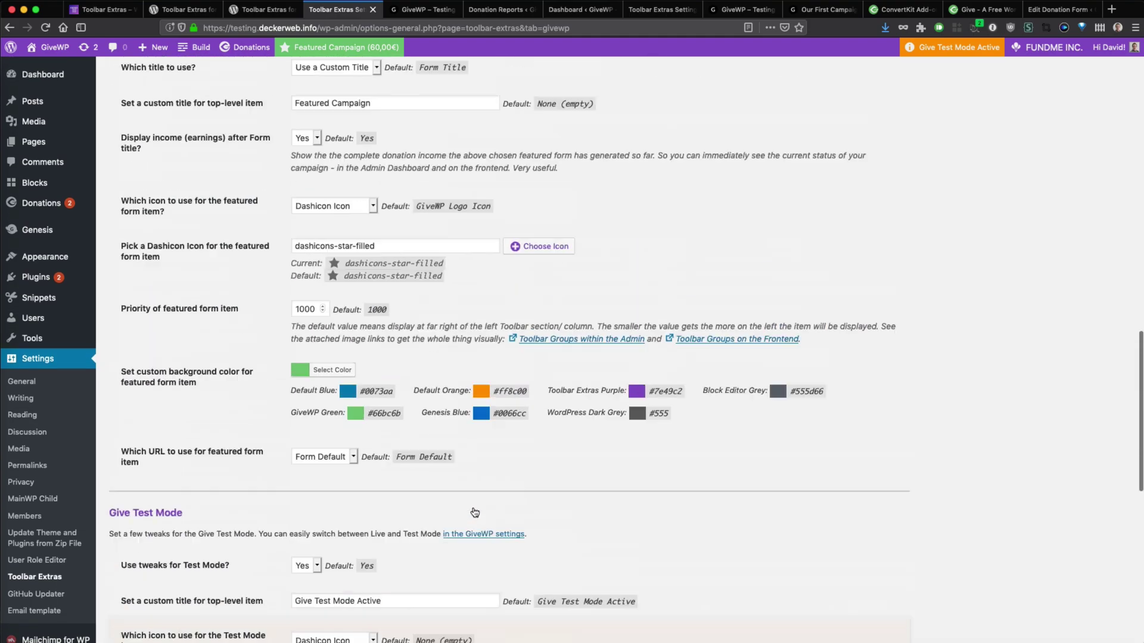
scroll(475, 511, "up", 5)
scroll(475, 512, "up", 6)
scroll(474, 512, "up", 5)
scroll(475, 512, "up", 7)
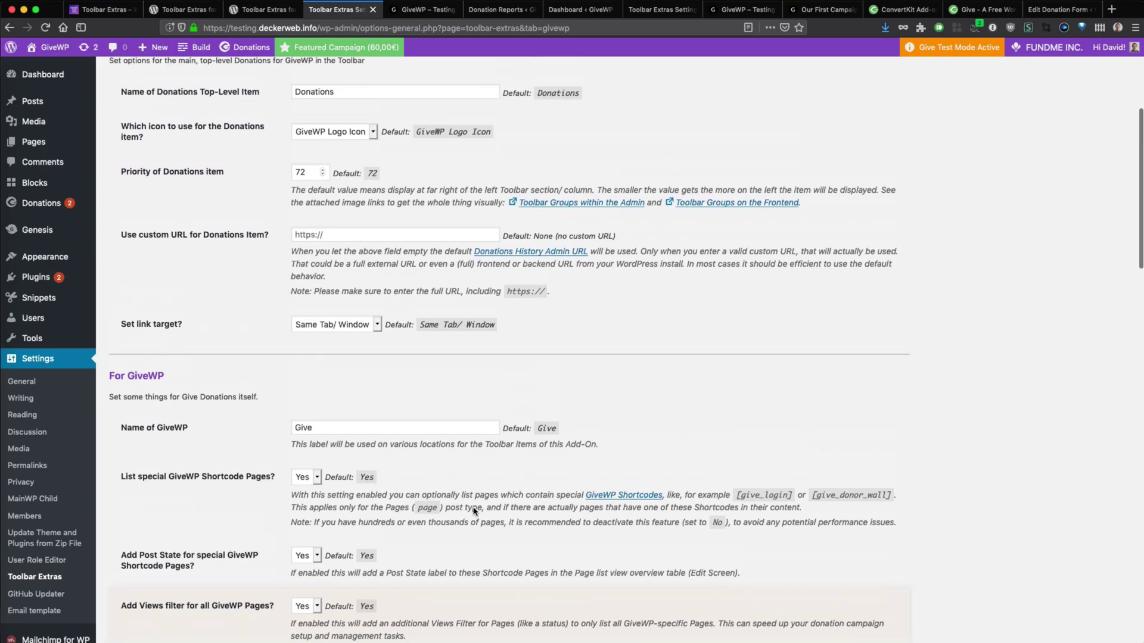
scroll(475, 511, "up", 2)
scroll(474, 512, "up", 1)
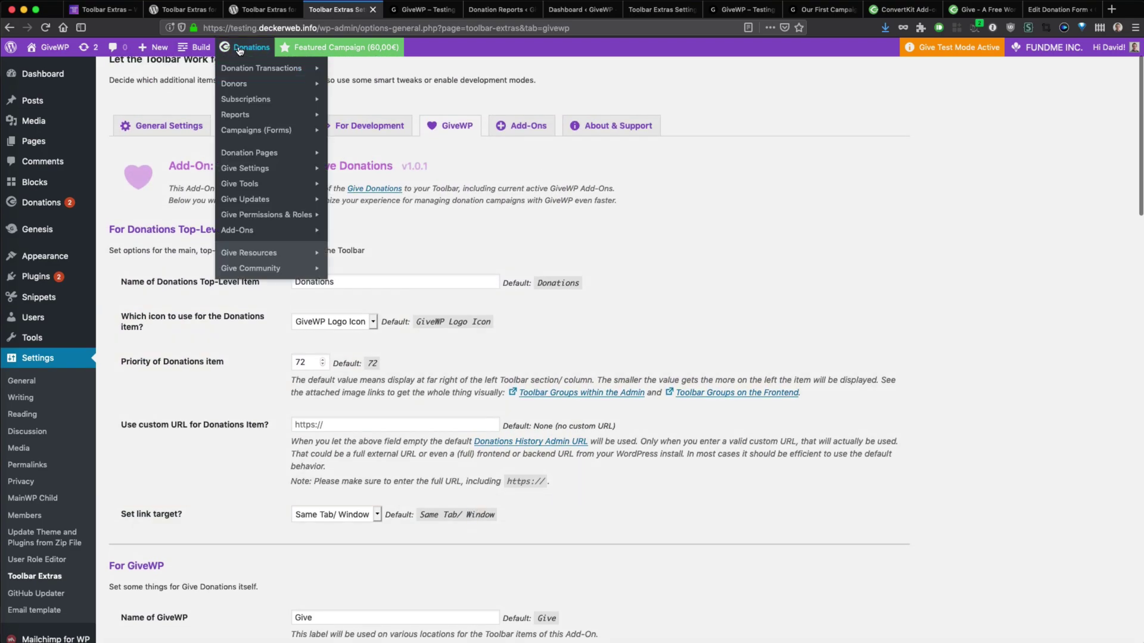
mouse_move(247, 47)
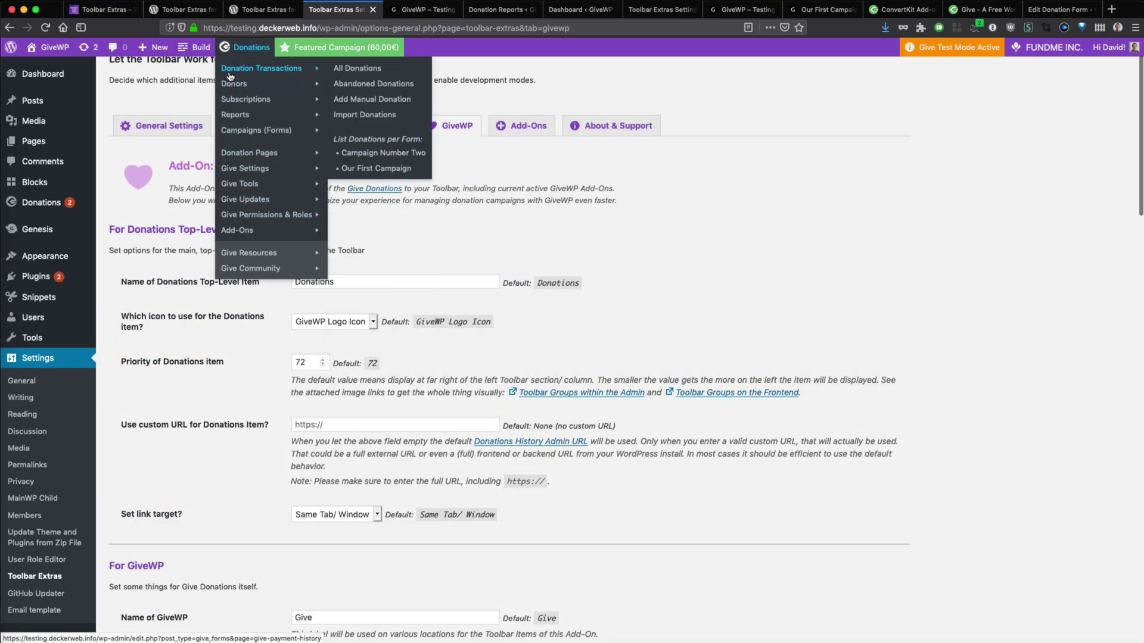
left_click_drag(352, 285, 291, 275)
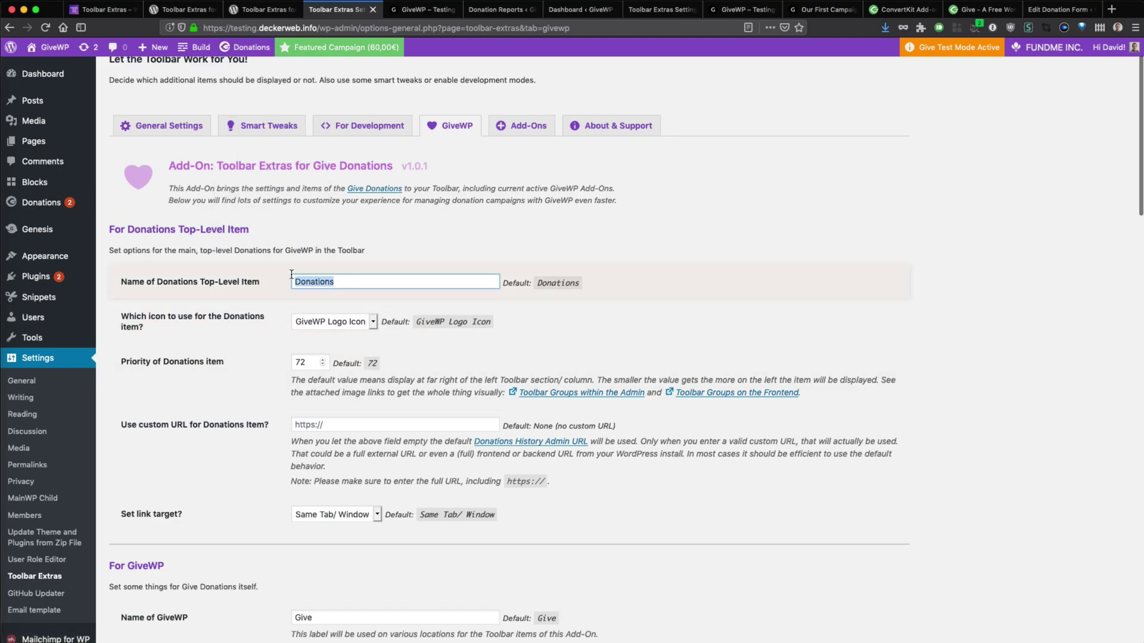
left_click(357, 331)
left_click(263, 331)
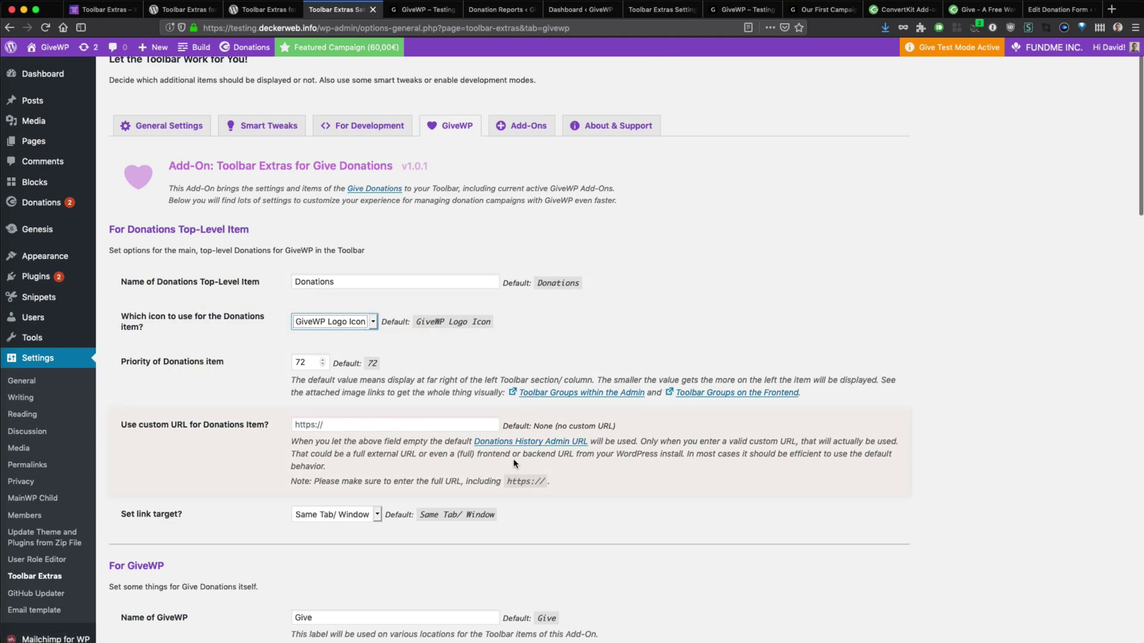
scroll(515, 446, "down", 1)
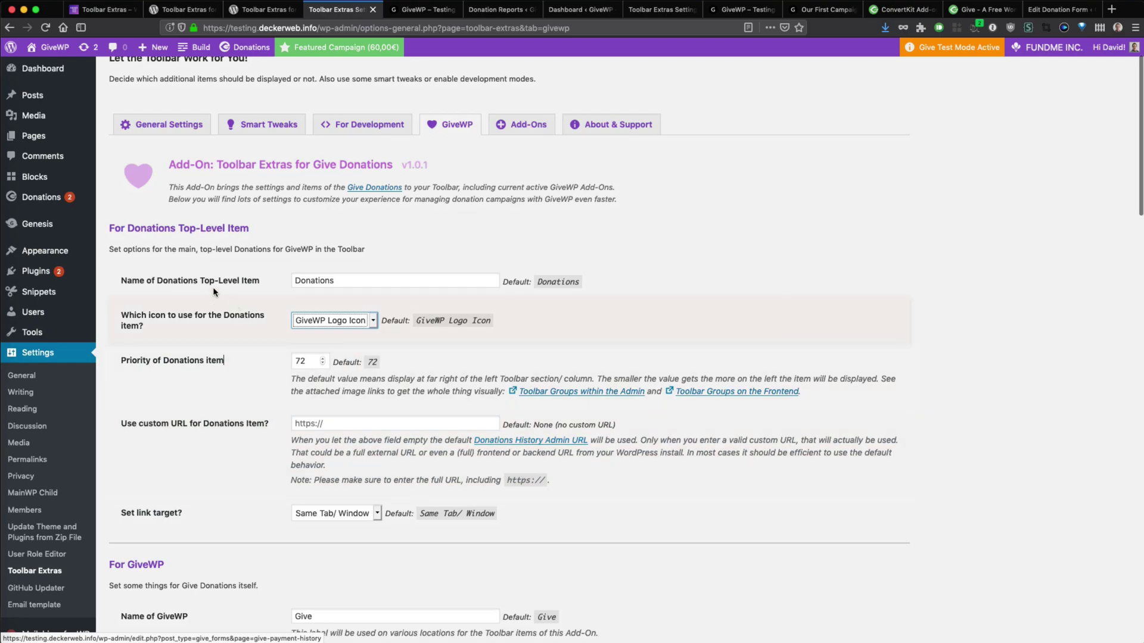
- Filter All Pages to the nine Give pages, then view the Toolbar Extras for Give Donations plugin page
mouse_move(34, 136)
left_click(115, 146)
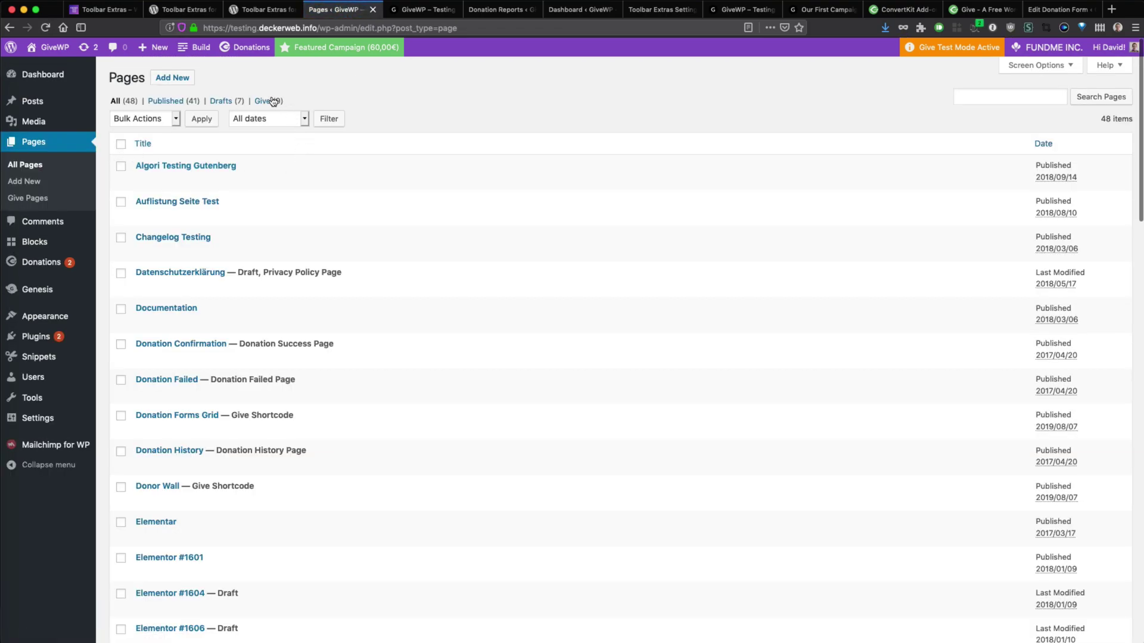
left_click(262, 103)
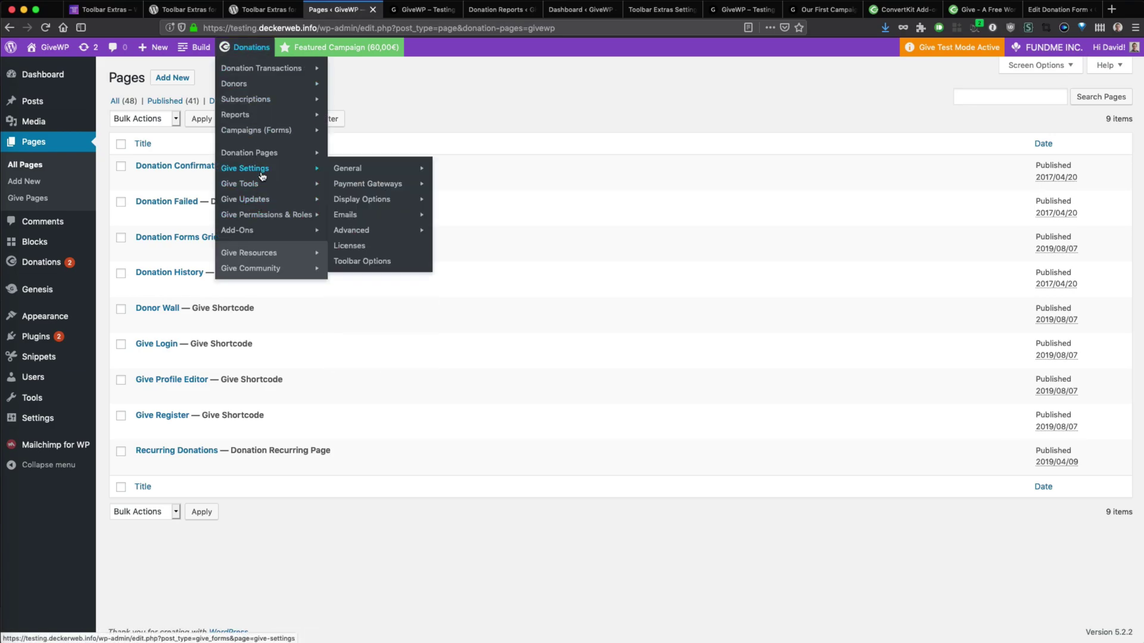
mouse_move(245, 168)
left_click(269, 10)
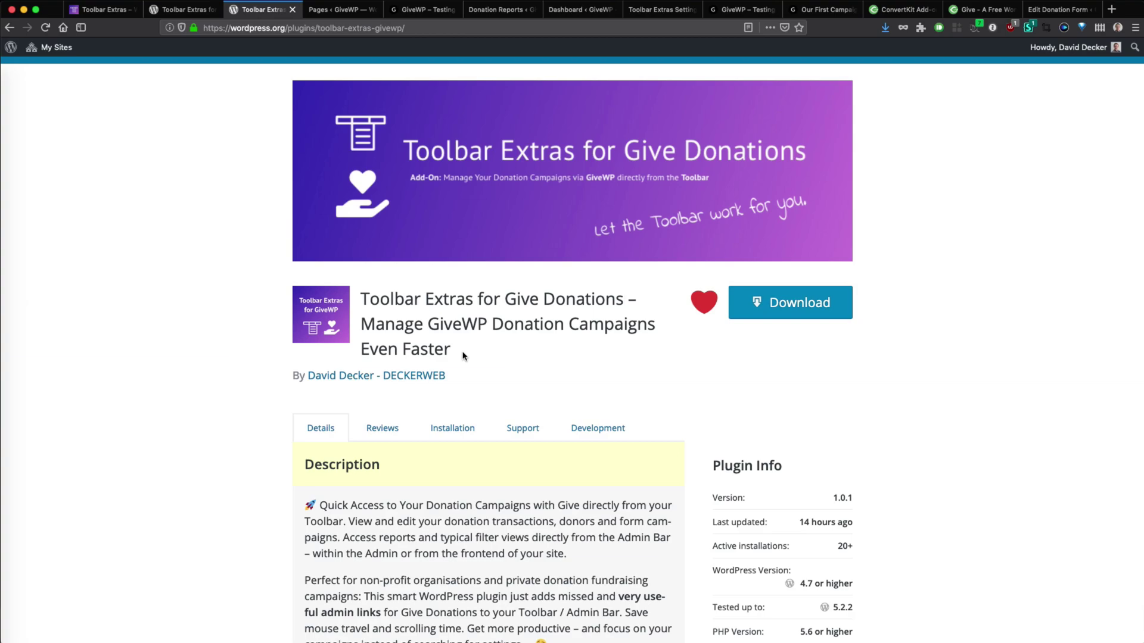
left_click(184, 9)
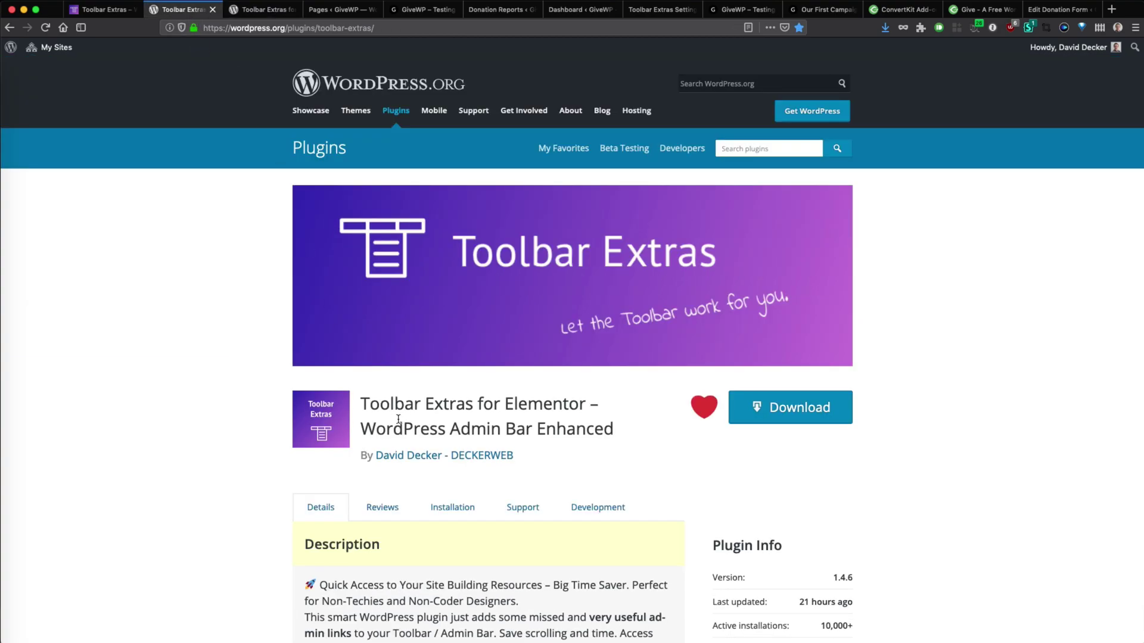
left_click_drag(360, 403, 470, 401)
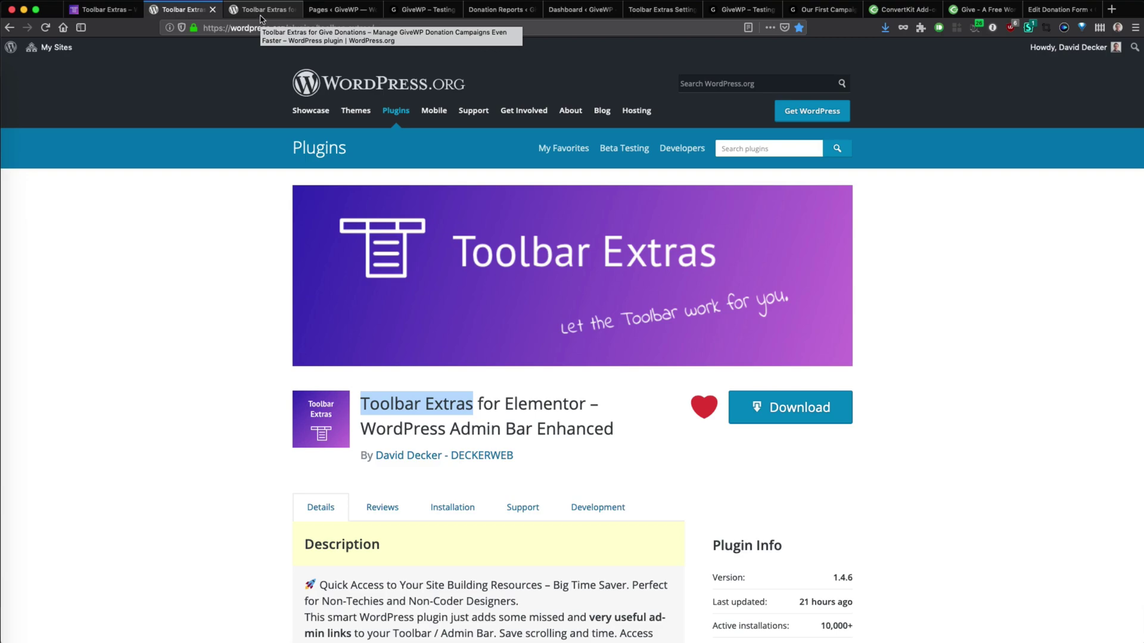
left_click(260, 16)
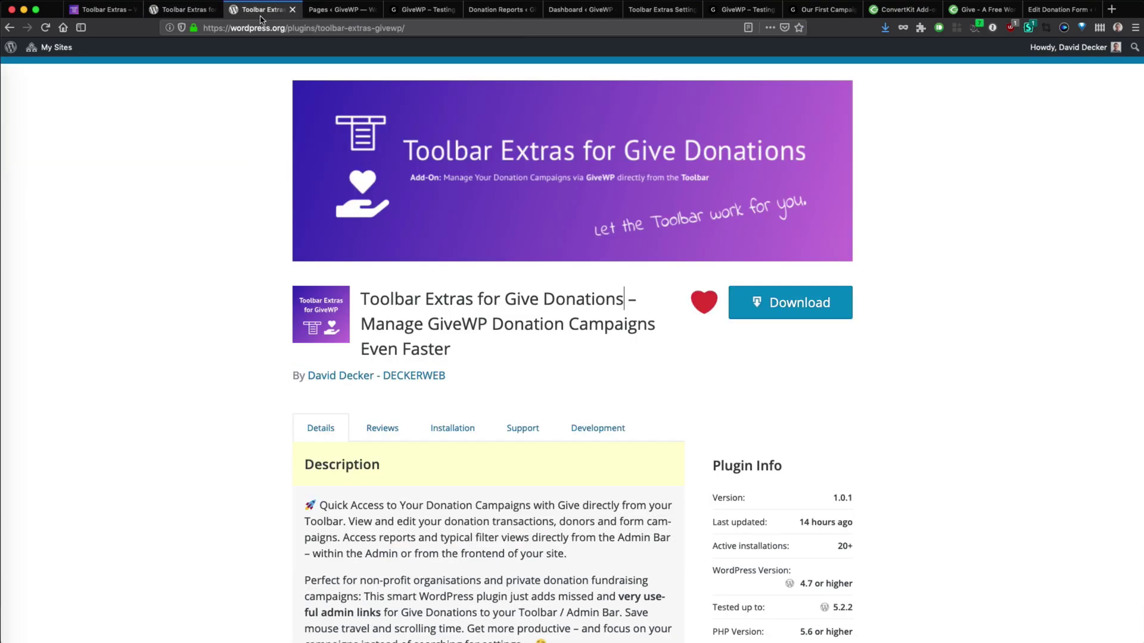
left_click(494, 10)
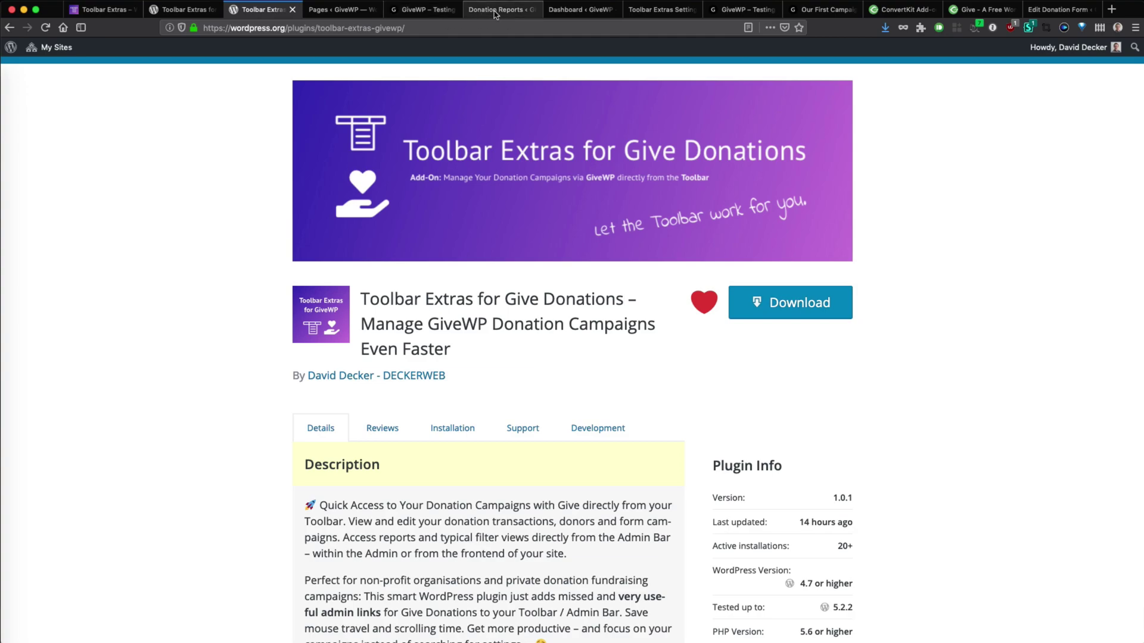
left_click(360, 16)
mouse_move(245, 46)
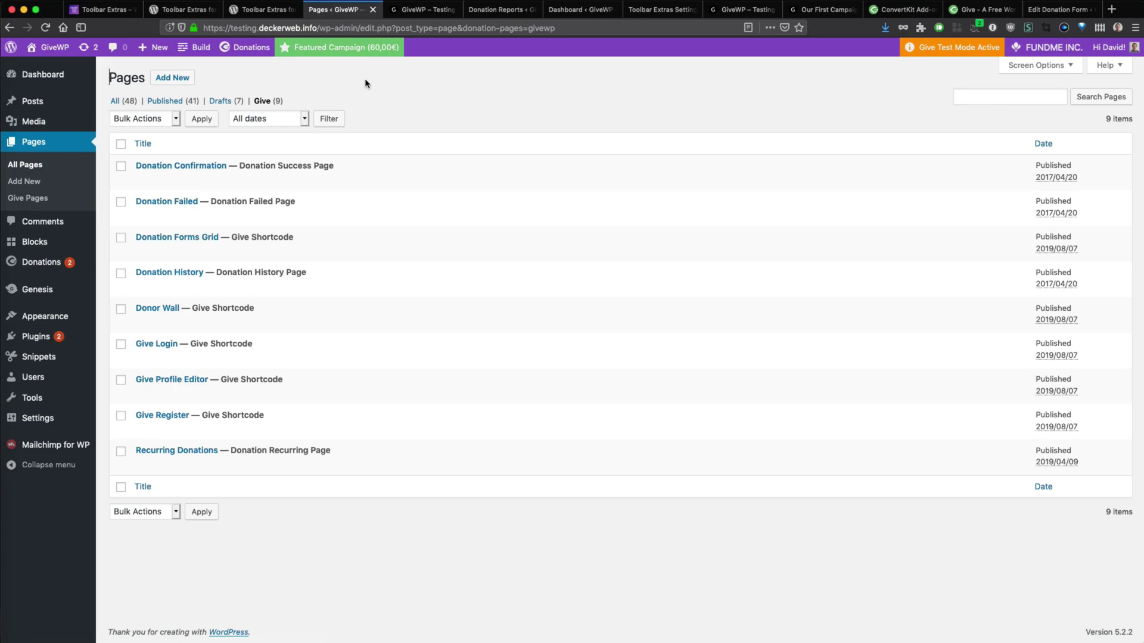
left_click(258, 9)
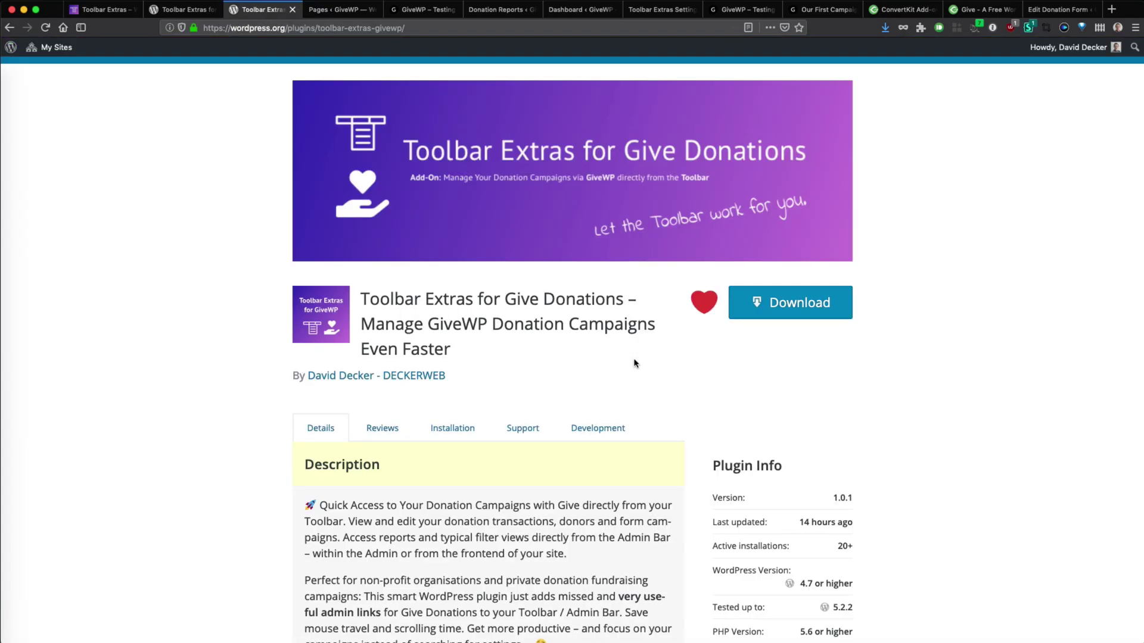
scroll(694, 440, "down", 1)
scroll(694, 440, "up", 1)
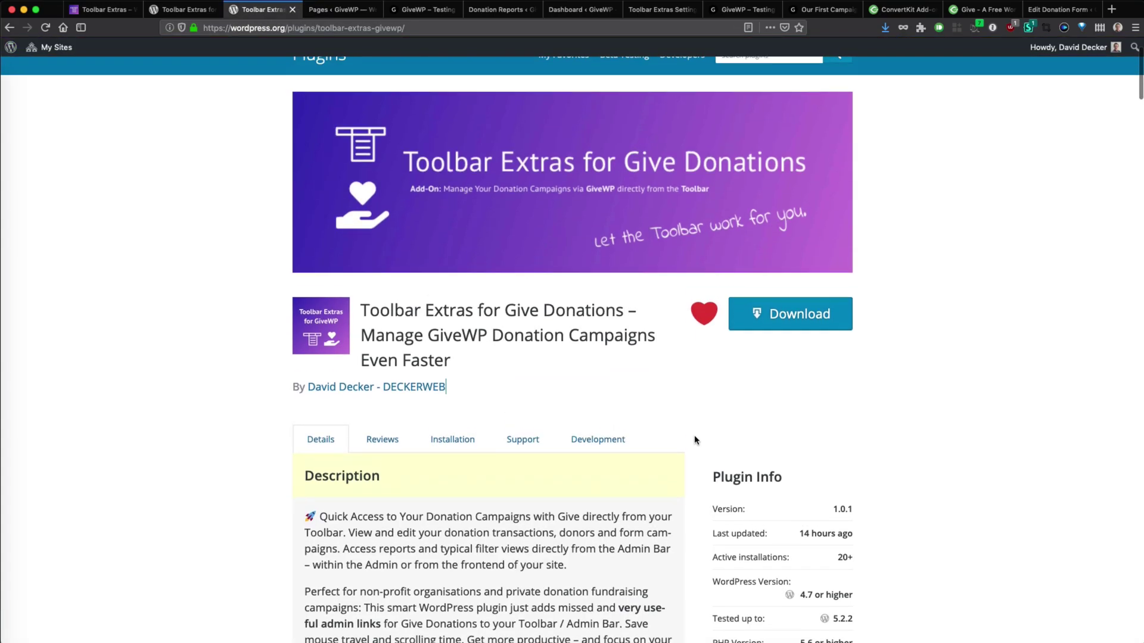